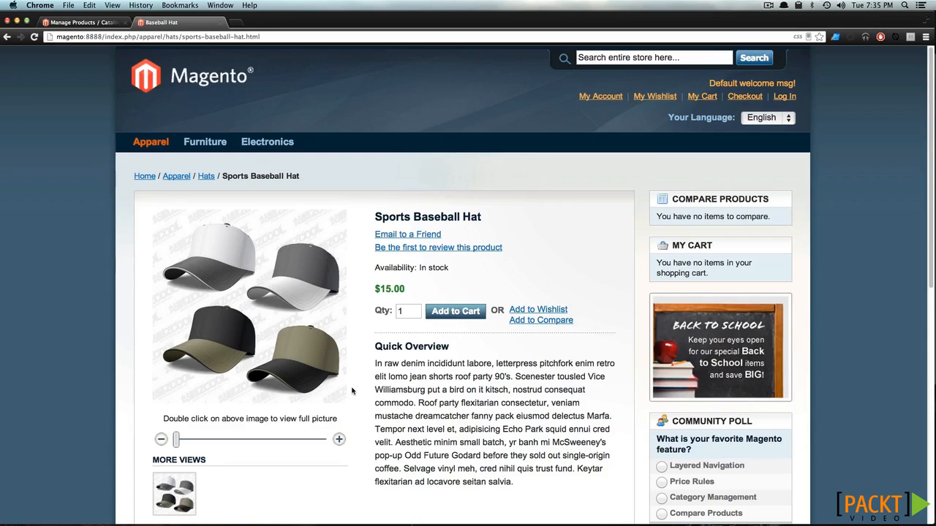
# Open the Sports Baseball Hat product in the Magento admin panel and display its Custom Options
pyautogui.click(95, 22)
pyautogui.moveTo(152, 95)
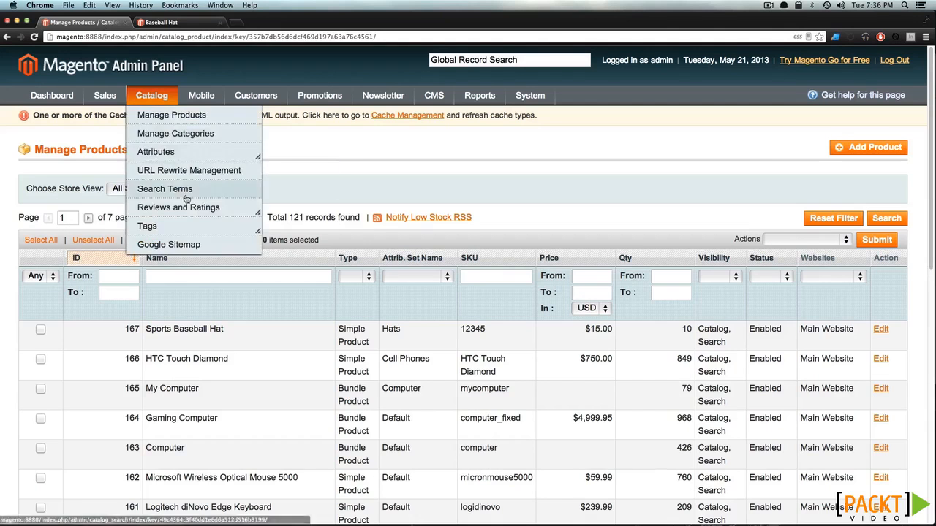
pyautogui.click(227, 333)
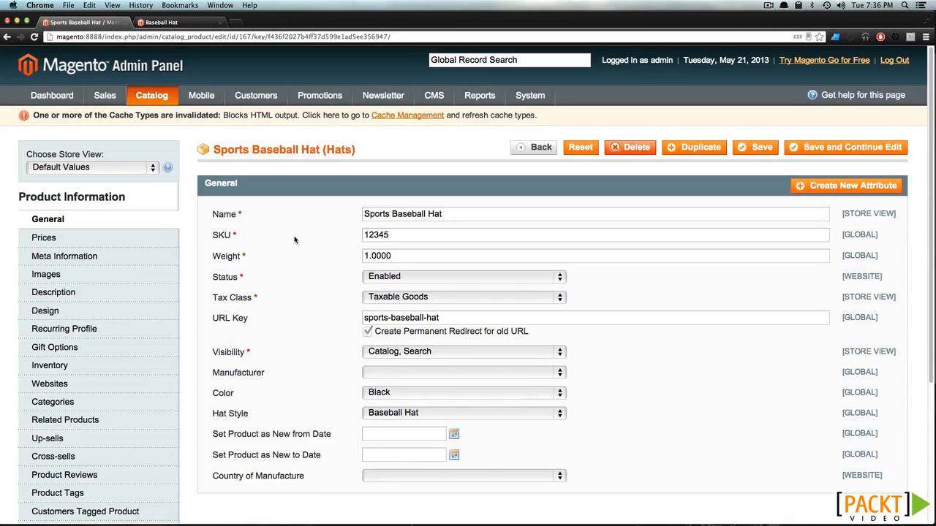
pyautogui.scroll(-5, 295, 240)
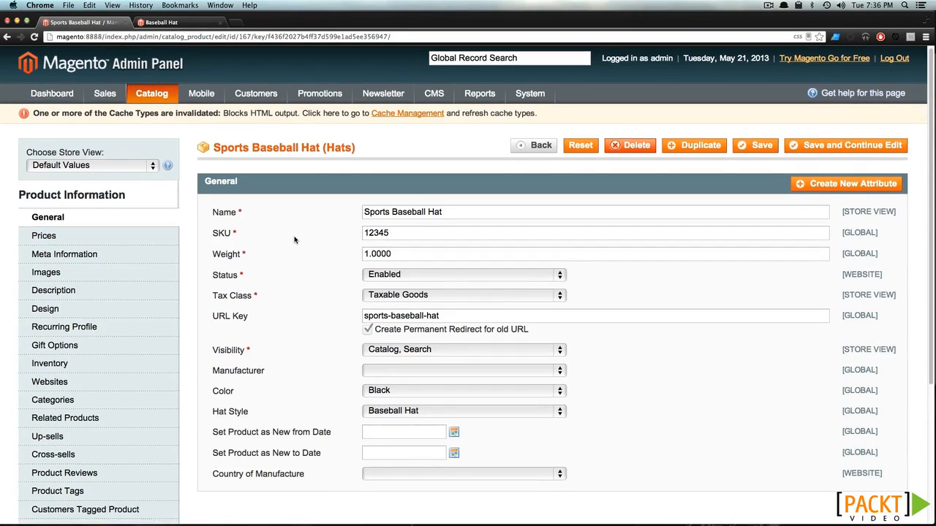
pyautogui.scroll(-4, 241, 322)
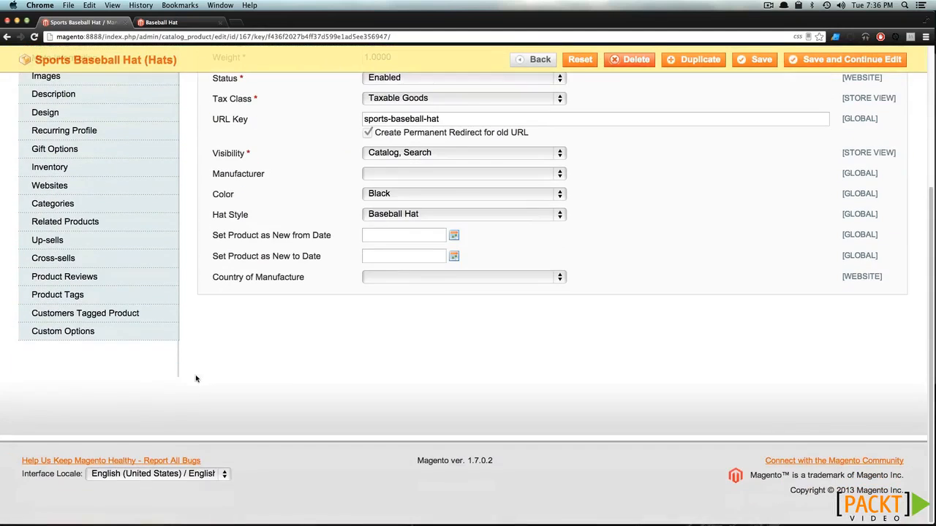
pyautogui.click(88, 331)
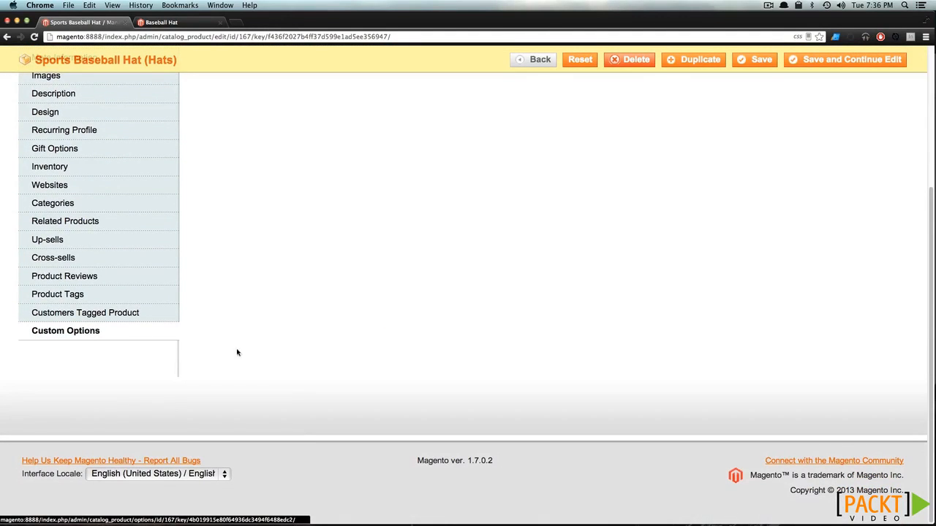
pyautogui.scroll(7, 343, 356)
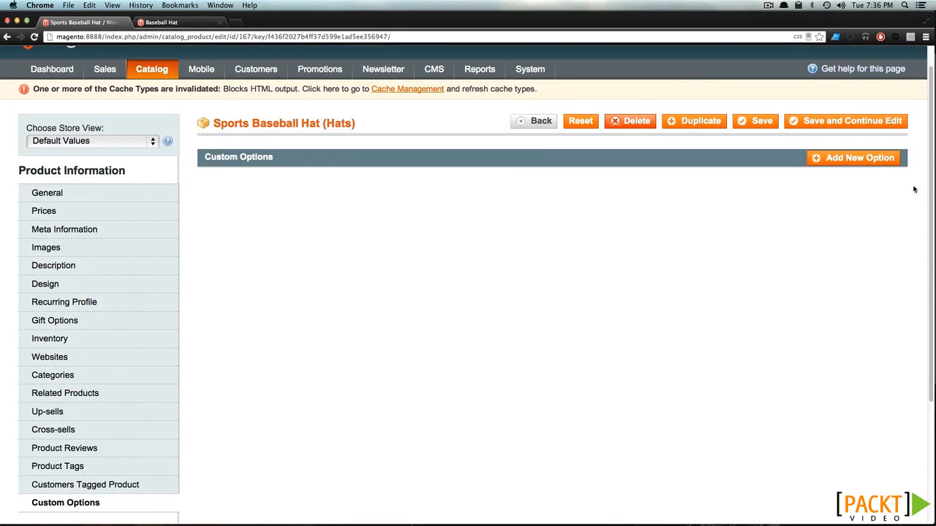
# Add a custom option titled Signature with input type Drop-down, not required, and sort order 0
pyautogui.click(864, 159)
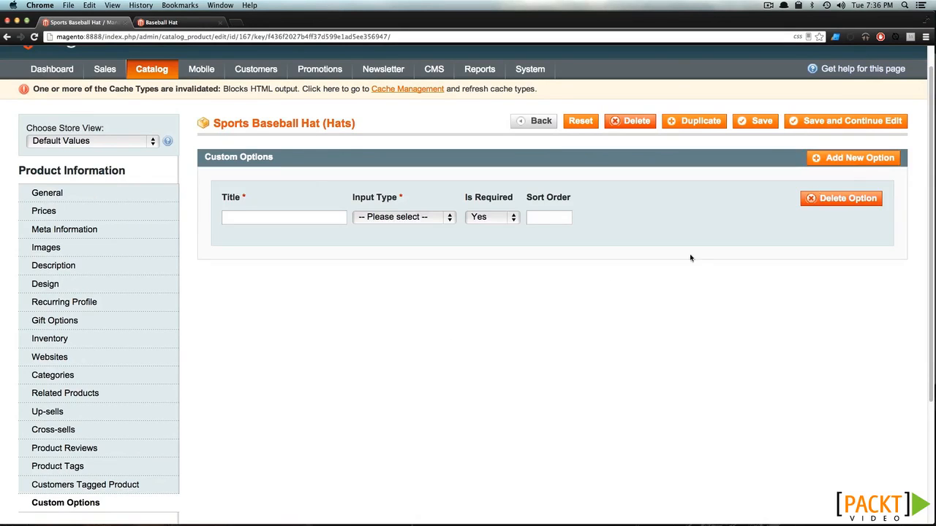
pyautogui.click(382, 218)
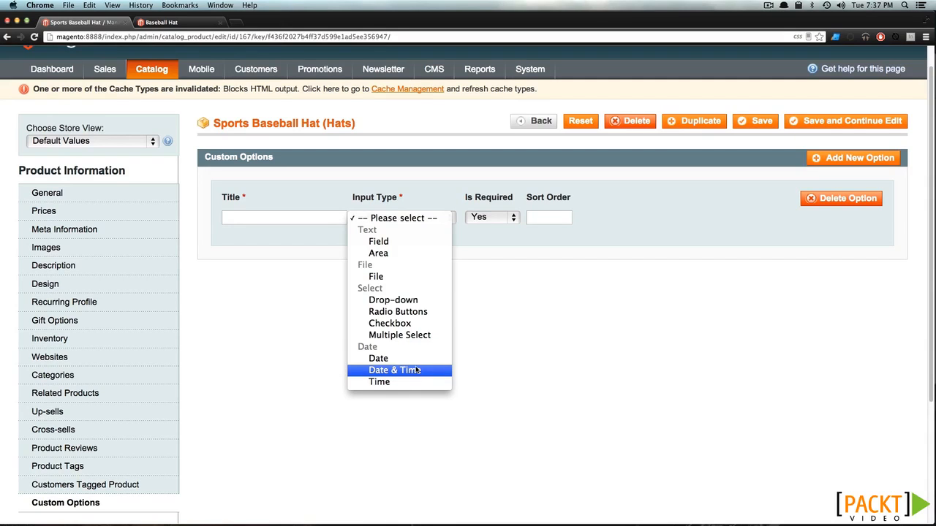
pyautogui.click(420, 299)
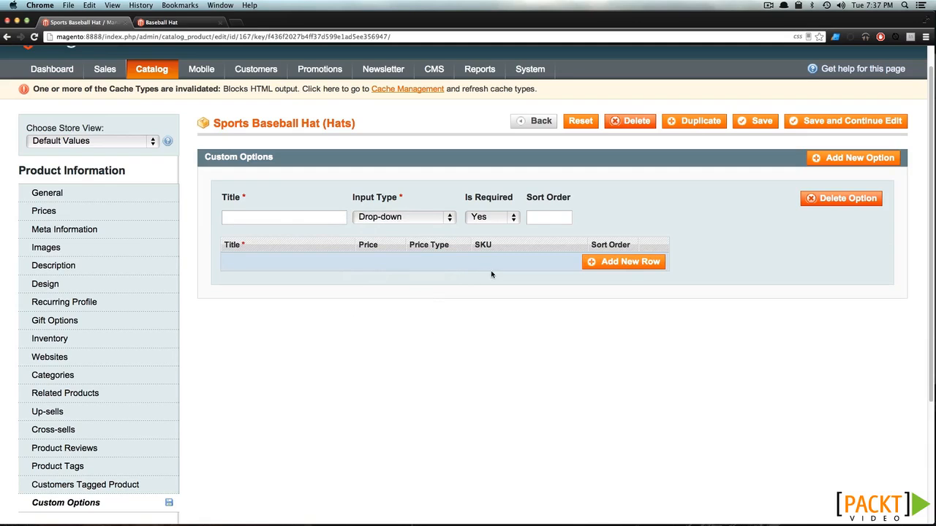
pyautogui.click(290, 221)
pyautogui.write('Signature')
pyautogui.click(553, 217)
pyautogui.write('0')
pyautogui.click(514, 217)
pyautogui.click(507, 231)
# Add a Player 1 row to the Signature option with price 20, SKU 12345-1 and sort order 0
pyautogui.click(618, 263)
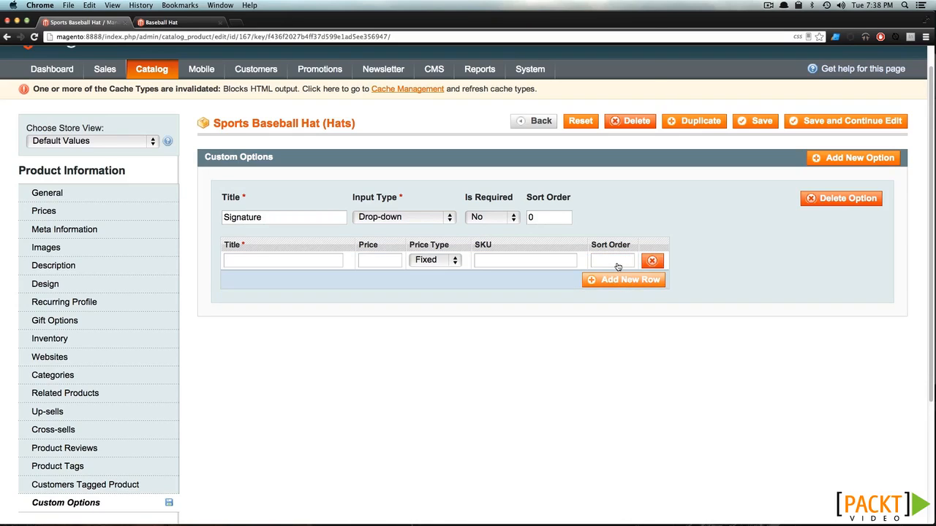
pyautogui.click(324, 261)
pyautogui.write('Player 1')
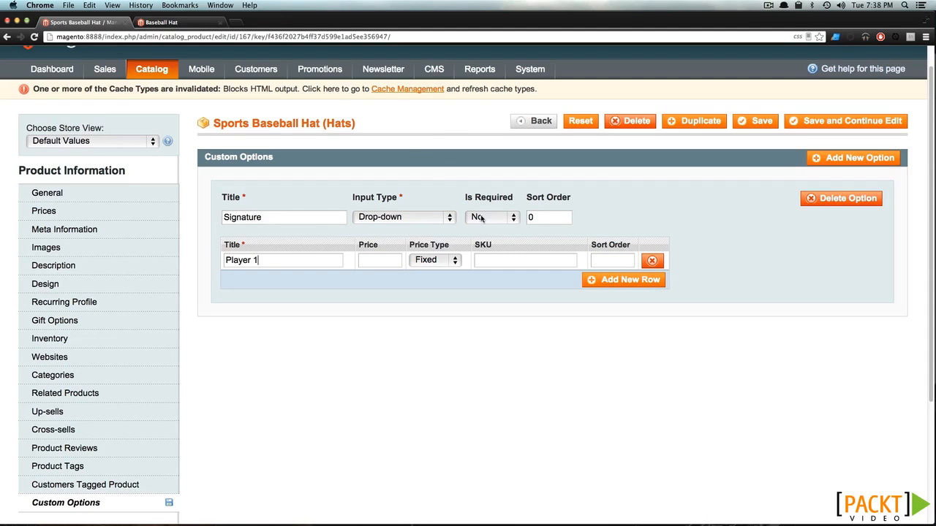
pyautogui.click(492, 261)
pyautogui.write('12345')
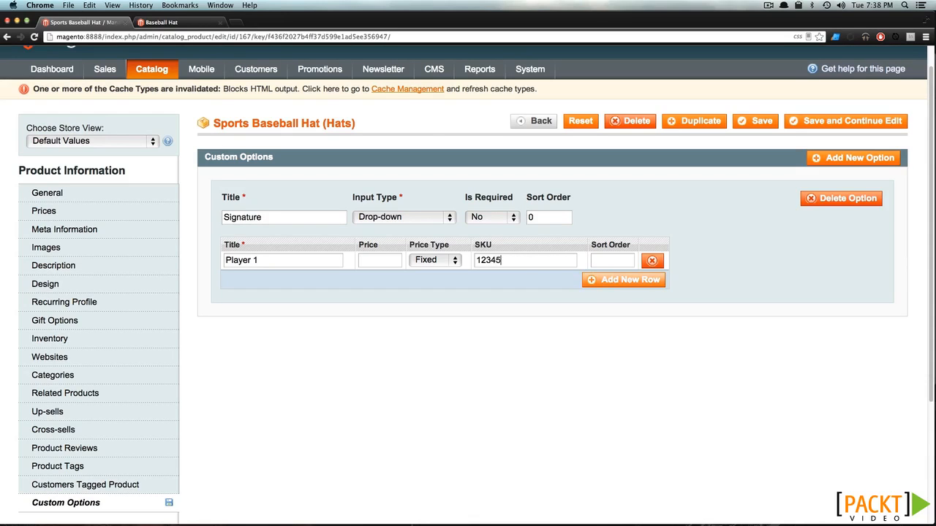
pyautogui.write('-1')
pyautogui.moveTo(558, 261); pyautogui.dragTo(479, 261)
pyautogui.click(566, 260)
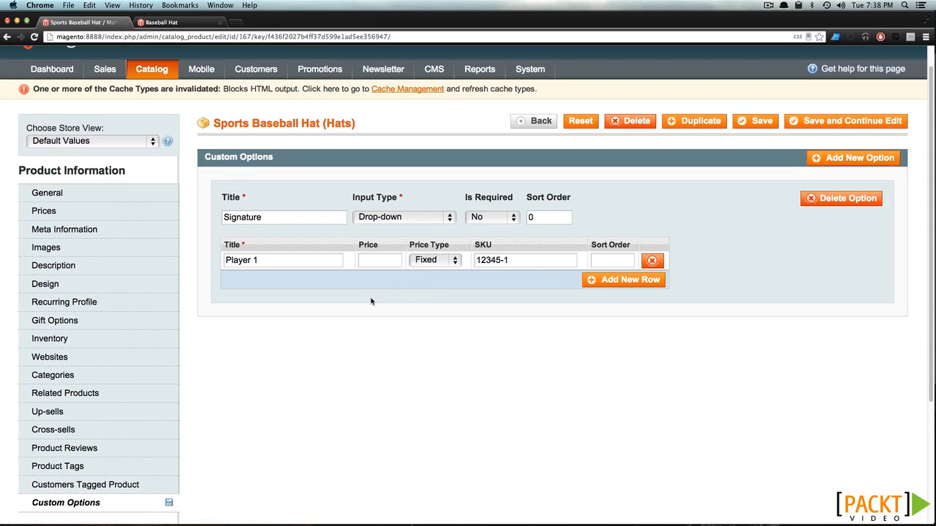
pyautogui.click(385, 260)
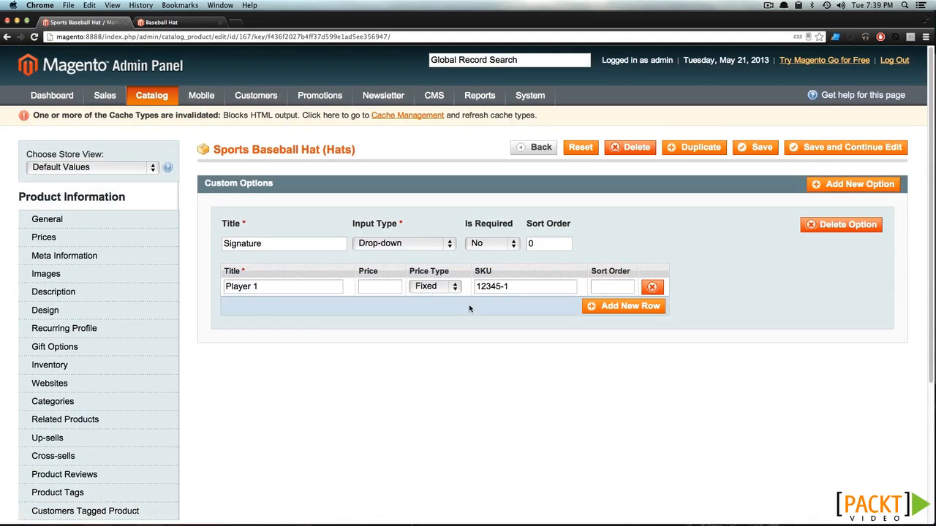
pyautogui.click(372, 286)
pyautogui.write('20')
pyautogui.click(628, 286)
pyautogui.write('0')
# Add a Player 2 row with price 40, SKU 12345-2 and sort order 1, keeping its price type Fixed
pyautogui.click(606, 308)
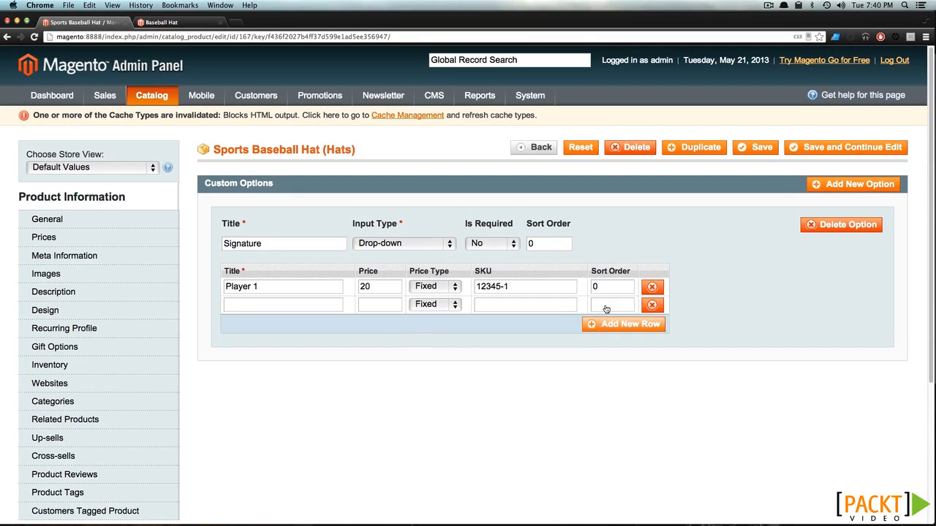
pyautogui.click(237, 306)
pyautogui.write('Player')
pyautogui.write('2')
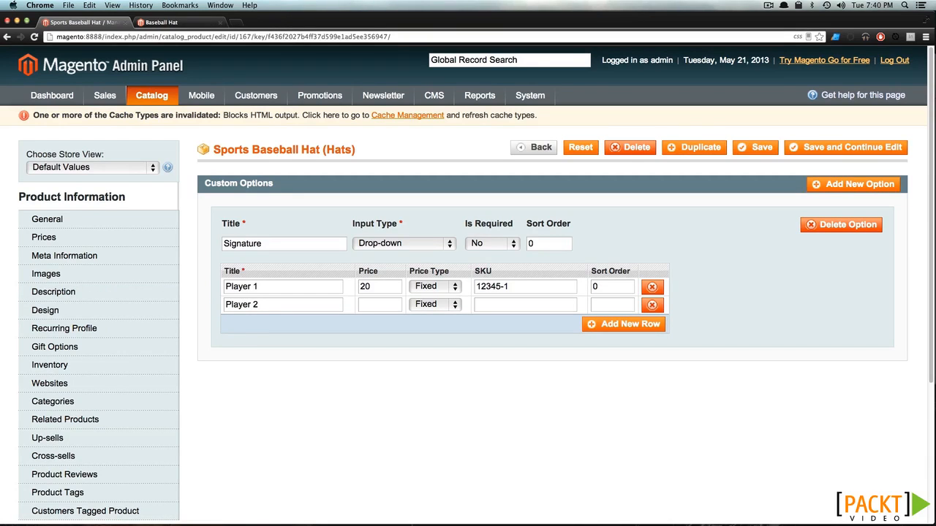
pyautogui.write('40')
pyautogui.write('12345')
pyautogui.write('-1')
pyautogui.press('BackSpace')
pyautogui.write('2')
pyautogui.click(594, 305)
pyautogui.write('1')
pyautogui.click(434, 306)
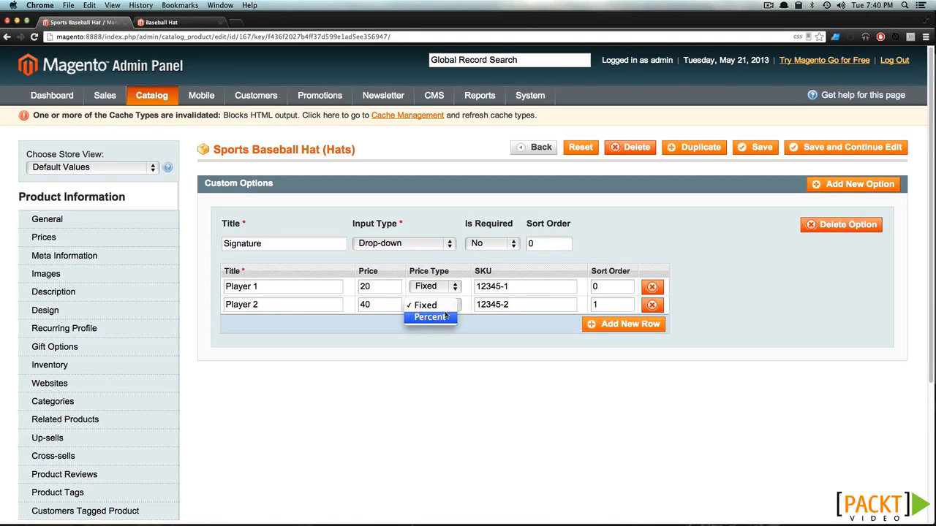
pyautogui.click(446, 312)
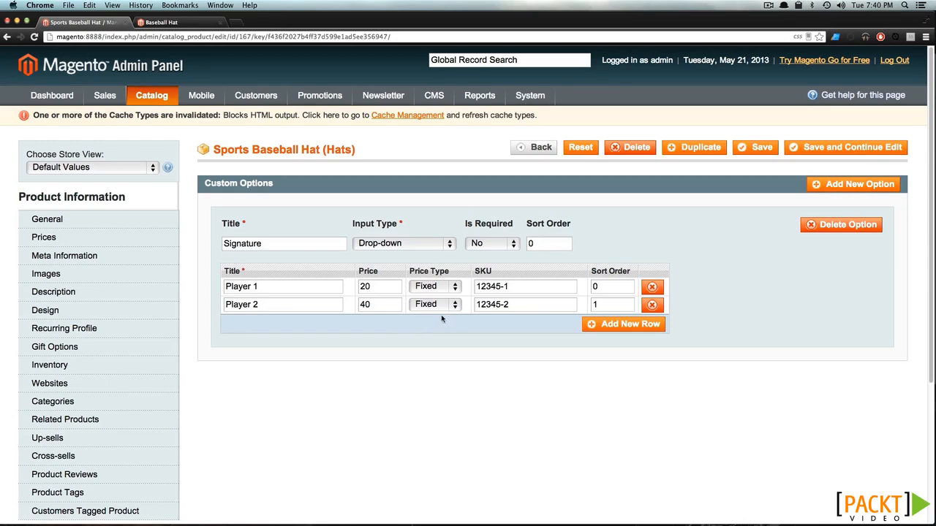
pyautogui.click(388, 305)
# Add a Player 3 row with price 200, SKU 12345-3 and sort order 2, and save the product
pyautogui.click(630, 326)
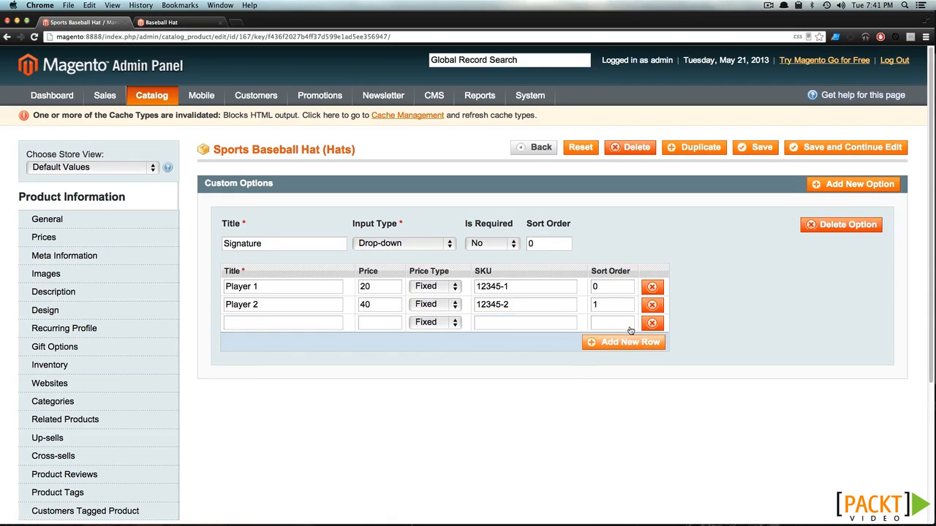
pyautogui.click(316, 326)
pyautogui.write('Player 3')
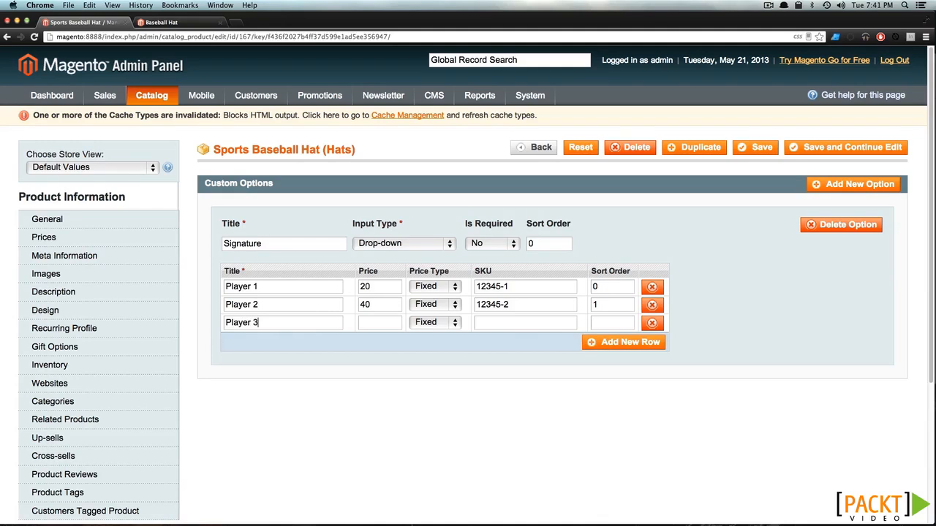
pyautogui.click(371, 327)
pyautogui.write('200')
pyautogui.click(516, 326)
pyautogui.write('12345-3')
pyautogui.click(604, 324)
pyautogui.write('2')
pyautogui.click(754, 148)
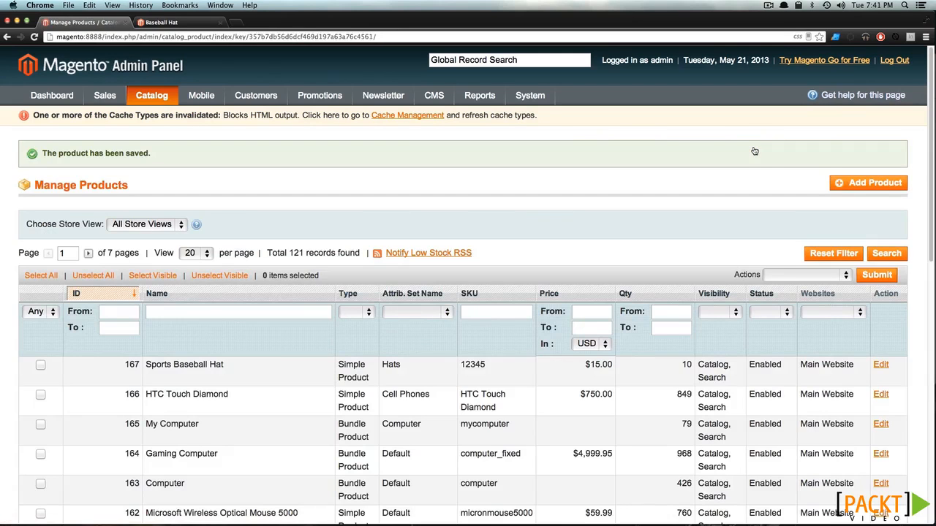
# Switch to the hat's storefront page and add one hat to the cart without choosing a signature
pyautogui.click(186, 25)
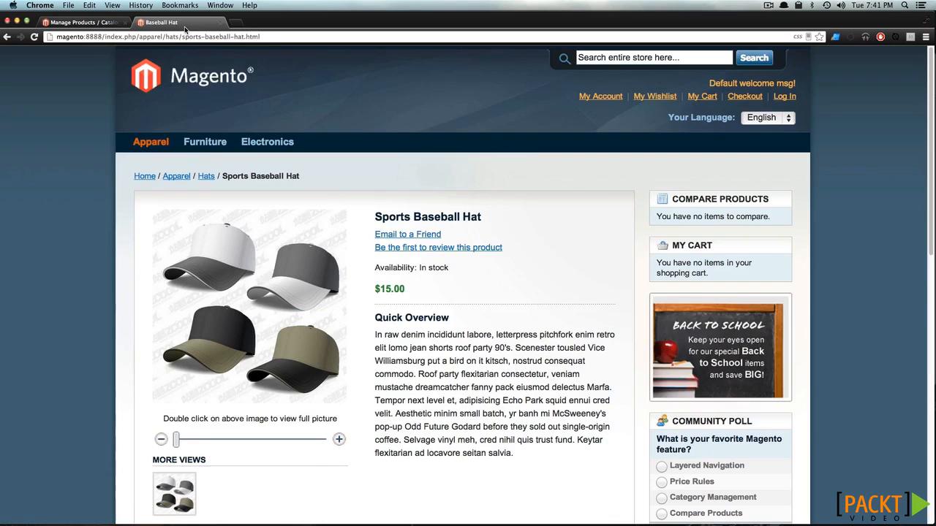
pyautogui.scroll(-3, 600, 198)
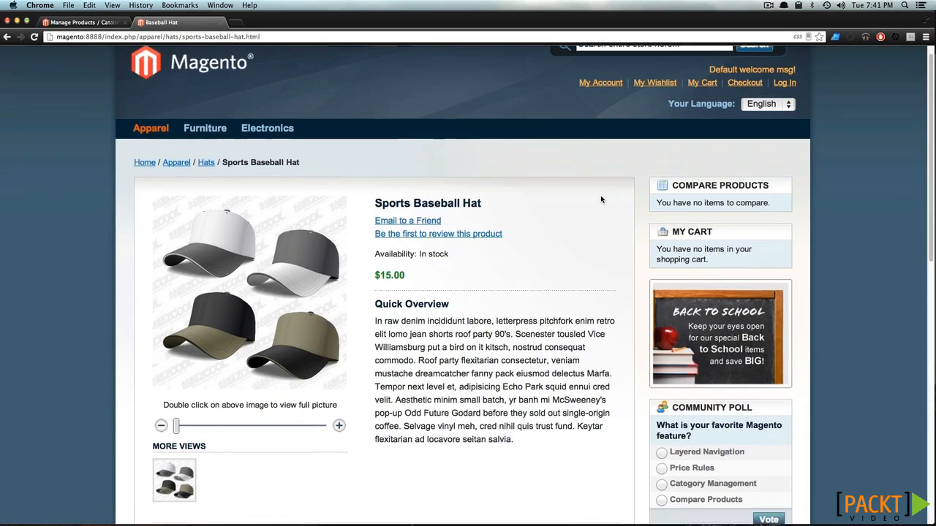
pyautogui.scroll(-4, 602, 199)
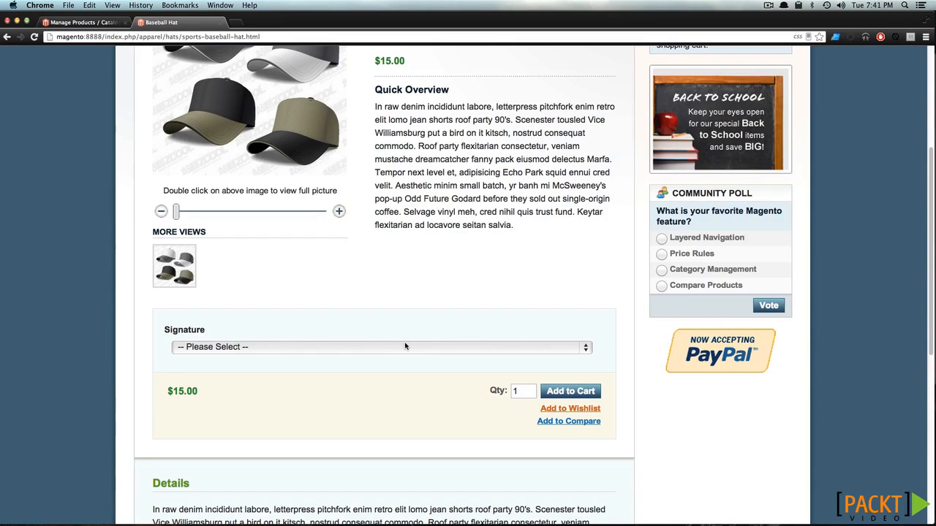
pyautogui.click(588, 398)
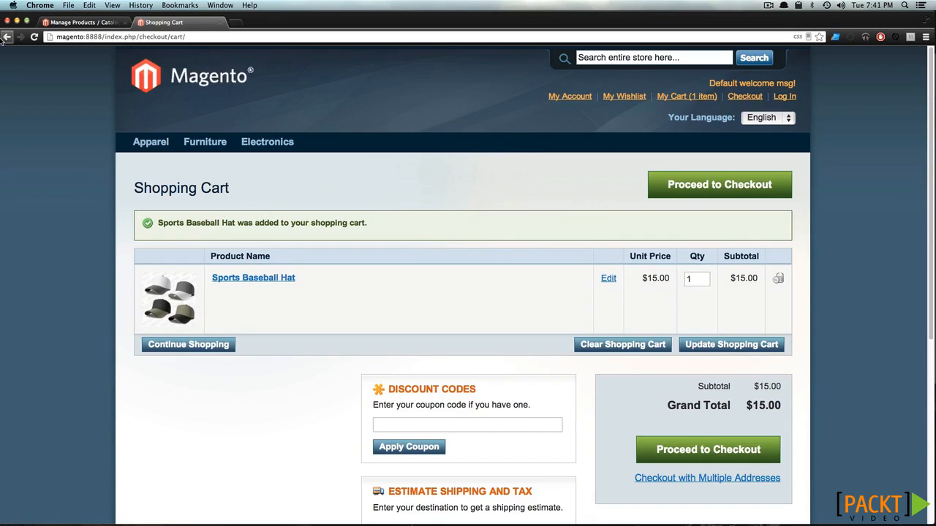
# Return to the hat's product page, choose the Player 3 signature, and add the hat to the cart
pyautogui.moveTo(4, 37); pyautogui.dragTo(39, 53)
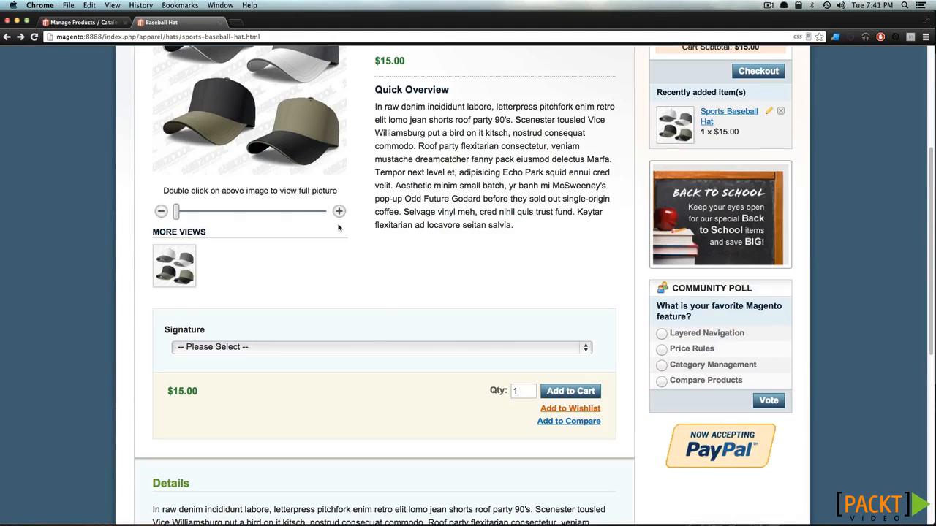
pyautogui.click(387, 348)
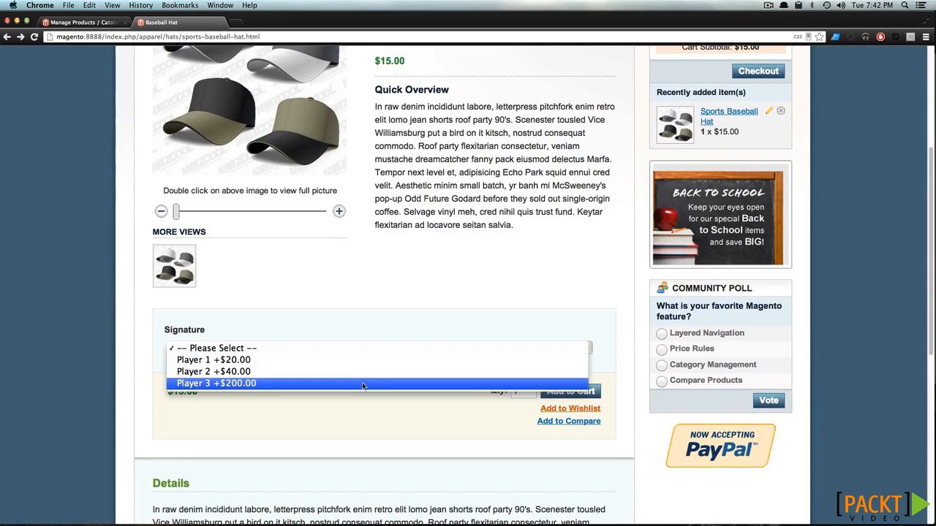
pyautogui.click(363, 385)
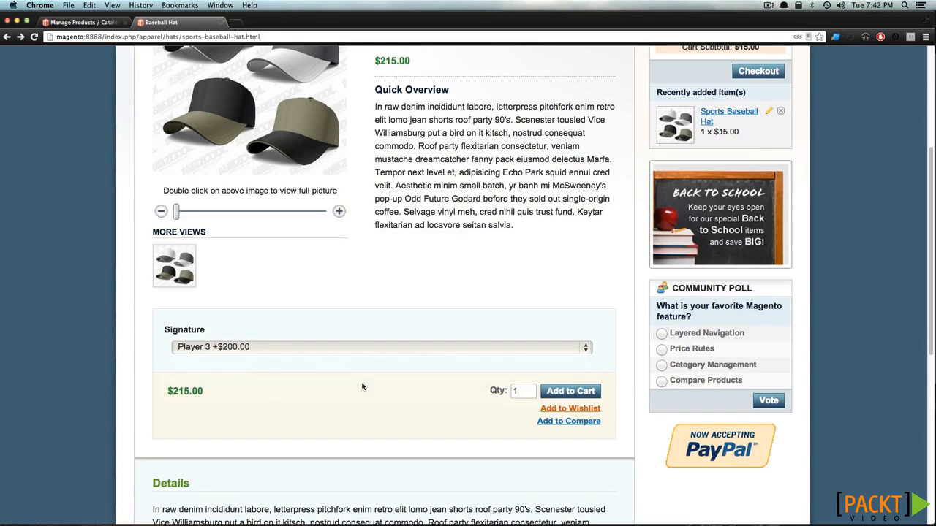
pyautogui.doubleClick(186, 391)
pyautogui.click(236, 393)
pyautogui.click(576, 395)
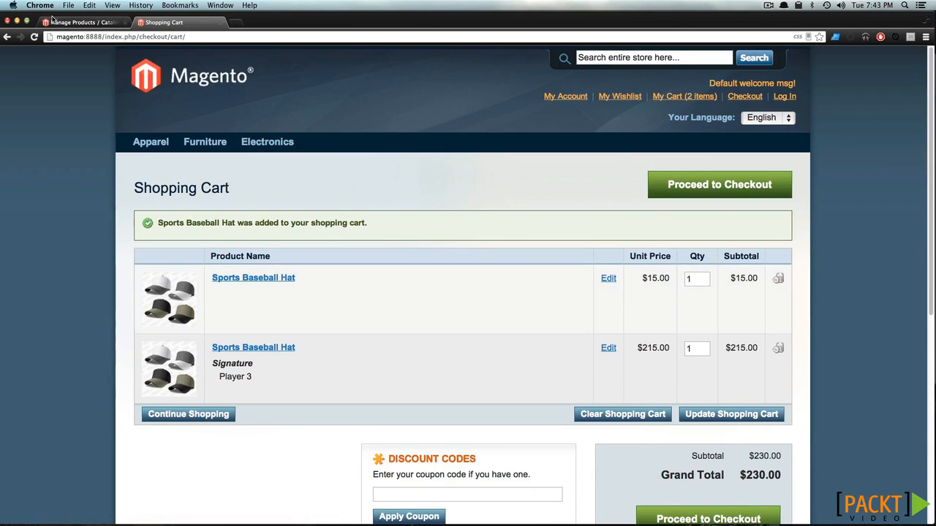
# Reopen the Sports Baseball Hat's custom options in the admin panel and review the input types available for Signature
pyautogui.click(82, 22)
pyautogui.click(216, 371)
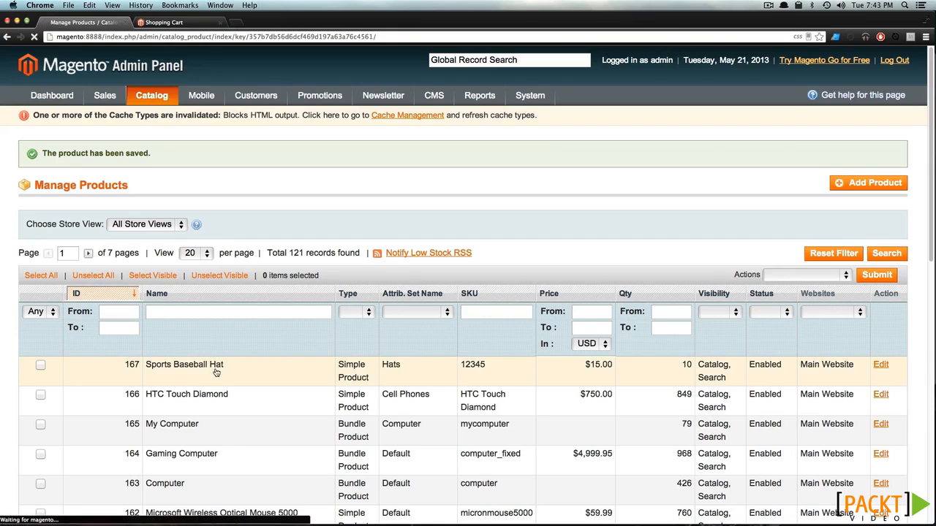
pyautogui.scroll(-5, 102, 473)
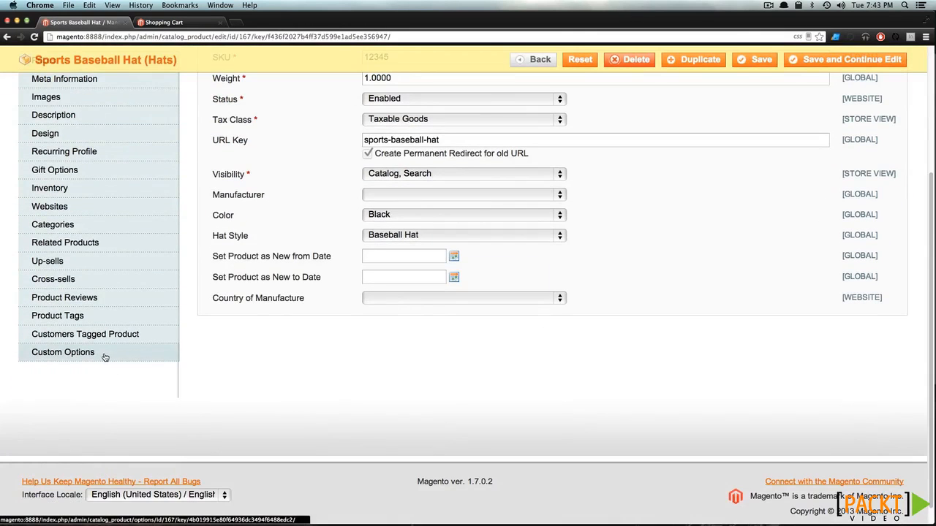
pyautogui.click(104, 354)
pyautogui.scroll(2, 395, 185)
pyautogui.scroll(1, 395, 185)
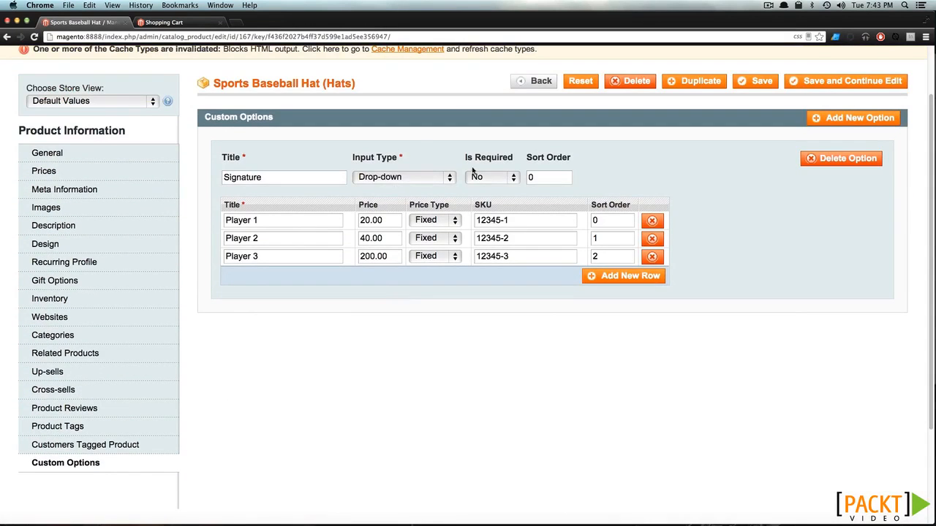
pyautogui.click(413, 178)
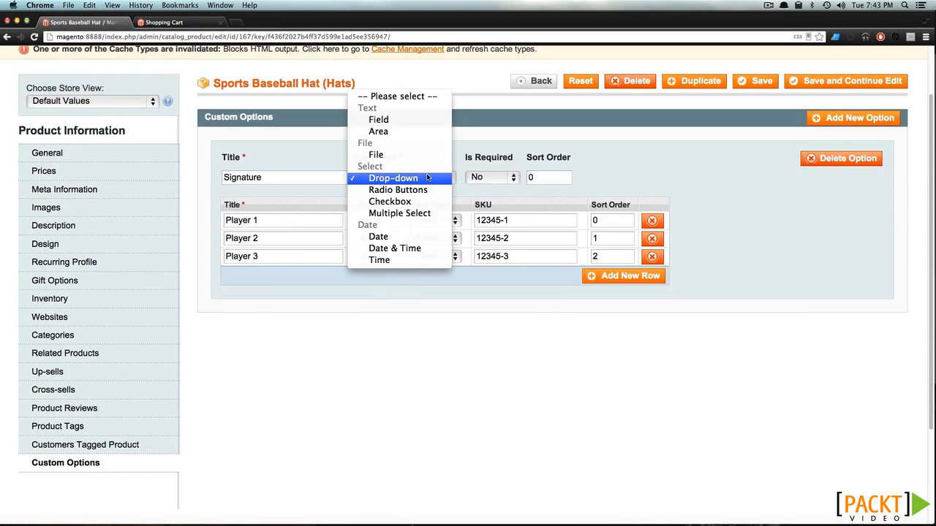
pyautogui.click(539, 138)
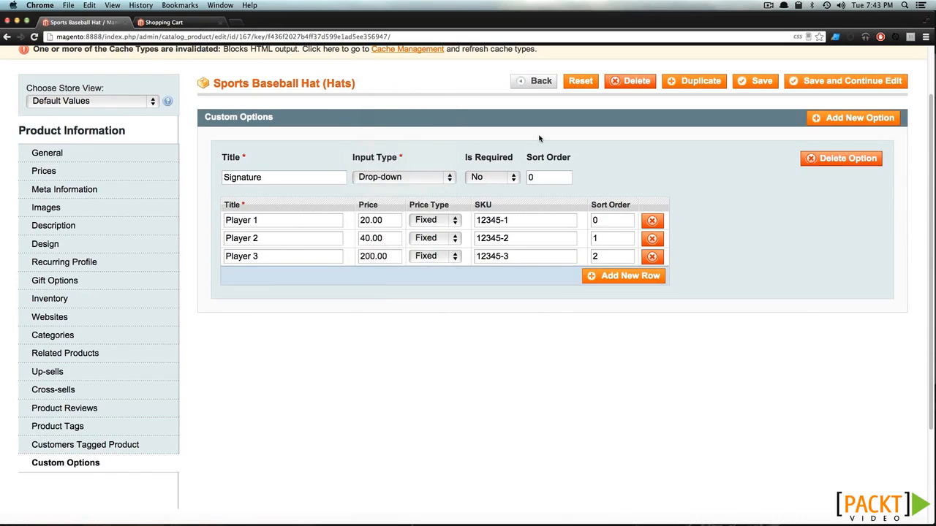